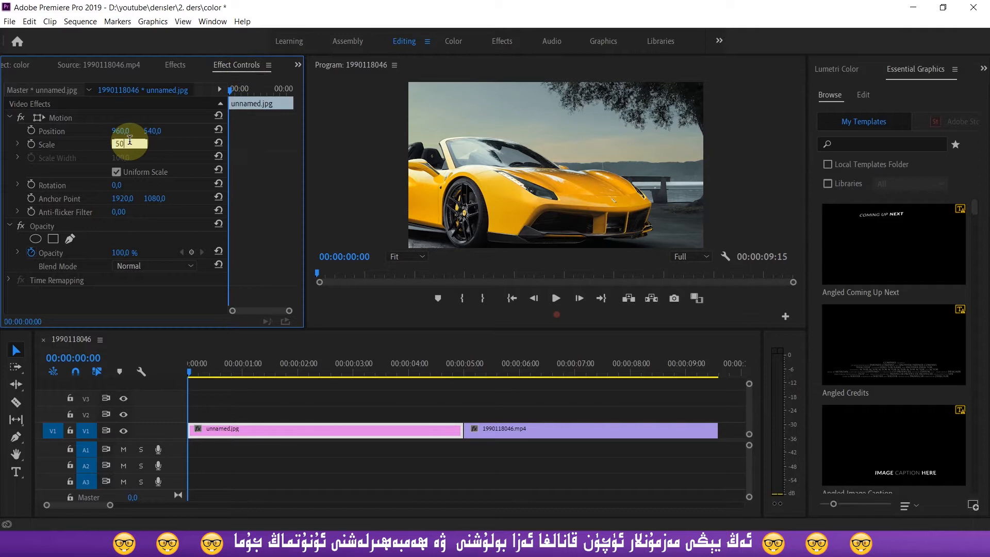
# Apply the 50 scale to unnamed.jpg and preview both clips, ending with the playhead at 00:00:04:13
pyautogui.click(502, 364)
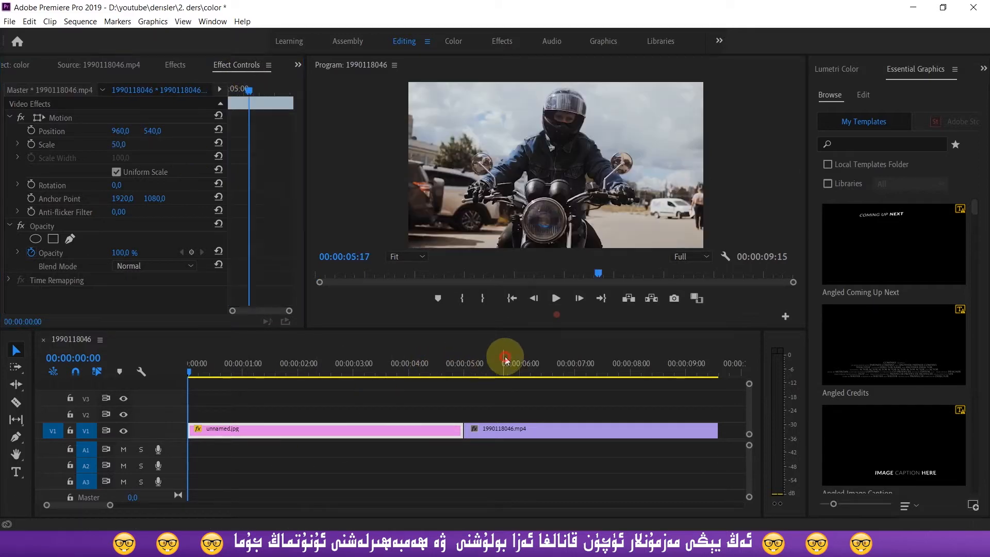
pyautogui.click(444, 364)
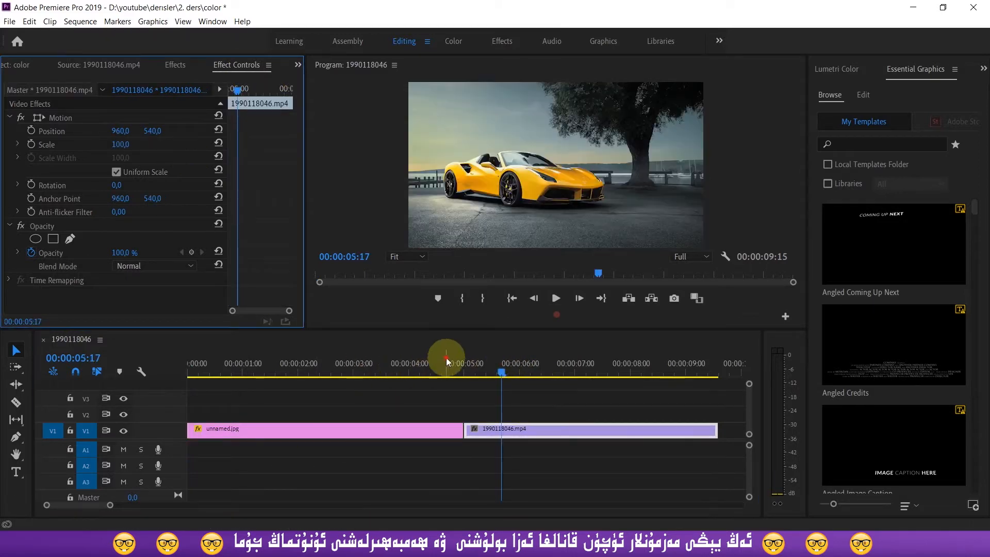
pyautogui.moveTo(502, 432); pyautogui.dragTo(502, 431)
pyautogui.moveTo(447, 372); pyautogui.dragTo(438, 373)
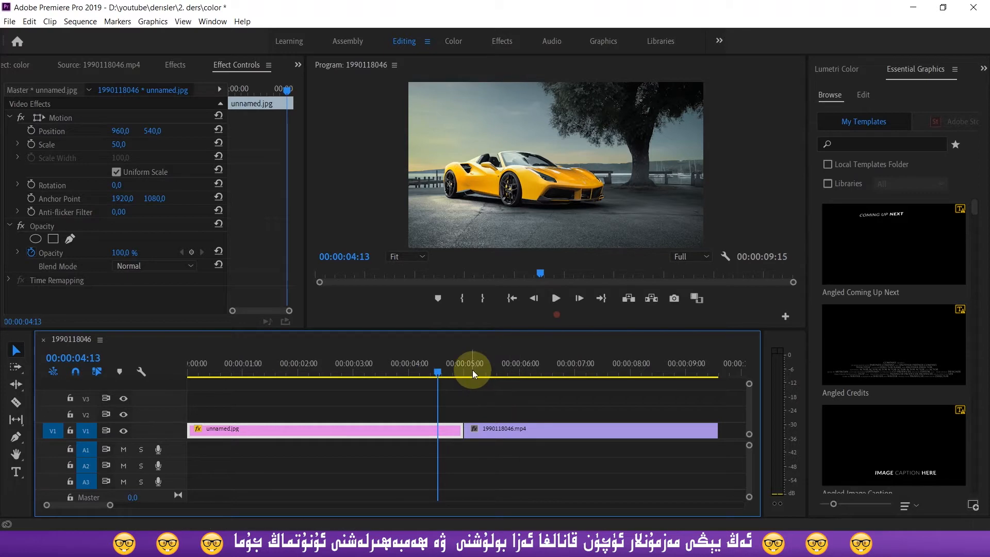
# Turn on the side-by-side comparison view and make 00:00:06:10 in the motorcycle clip the current frame
pyautogui.click(696, 300)
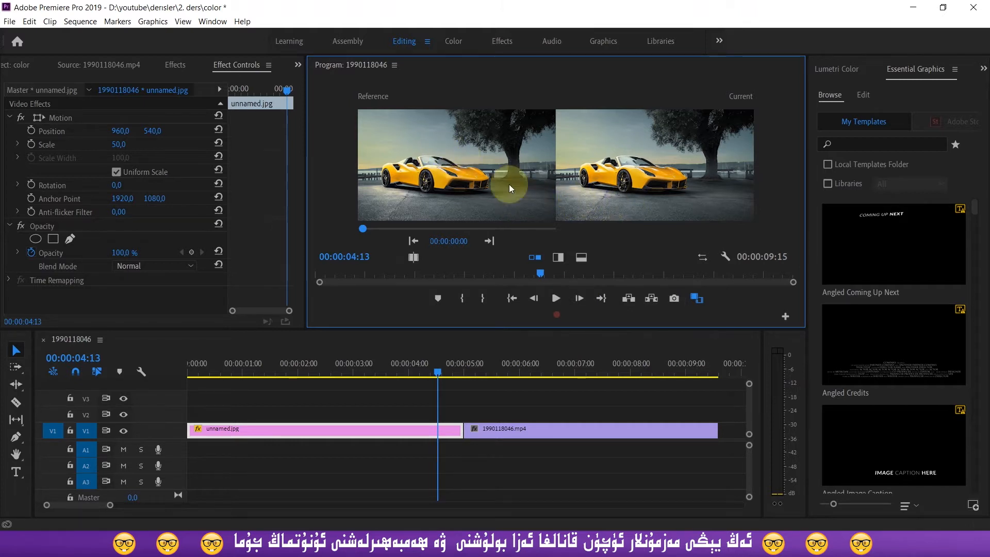
pyautogui.click(518, 371)
pyautogui.moveTo(522, 373); pyautogui.dragTo(545, 372)
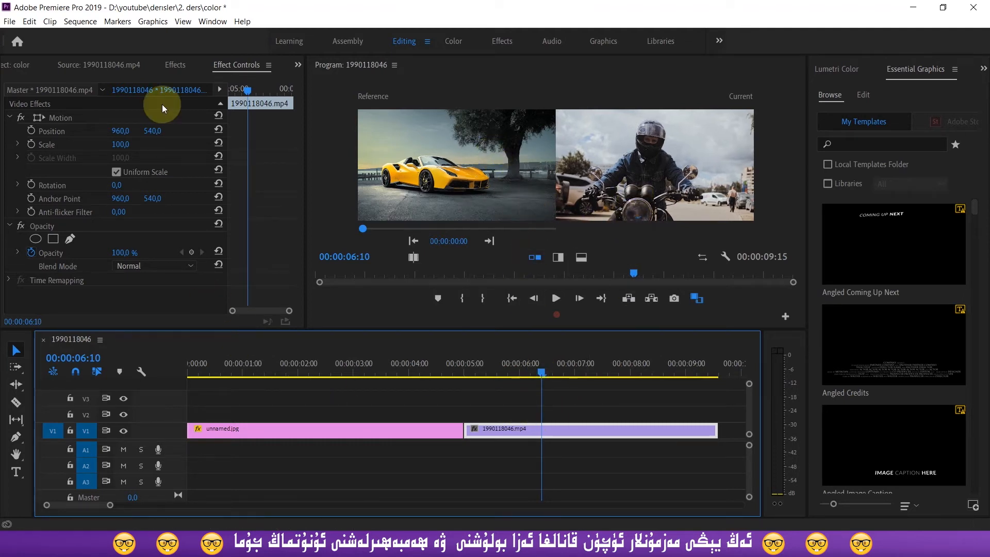
# Create a new adjustment layer at 1920 x 1080, 25 fps, with square pixels
pyautogui.click(20, 65)
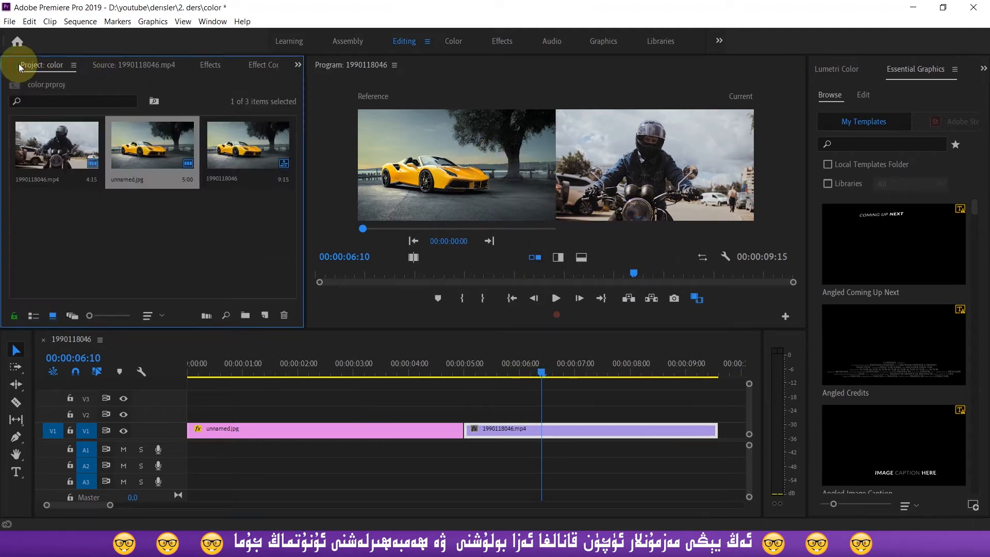
pyautogui.click(263, 315)
pyautogui.click(298, 375)
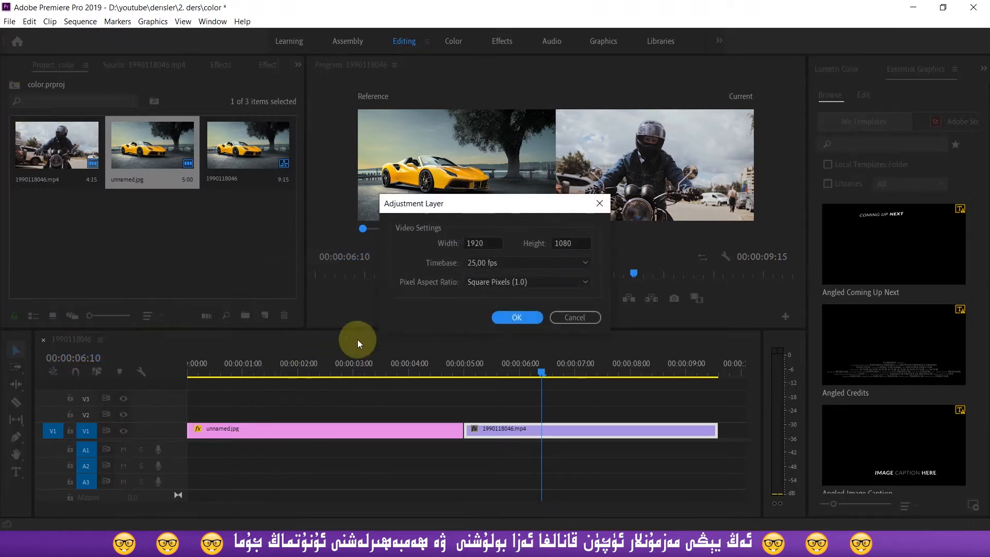
pyautogui.click(517, 317)
# Place the adjustment layer on V2 above 1990118046.mp4 and trim it to end with that clip
pyautogui.moveTo(64, 228); pyautogui.dragTo(469, 415)
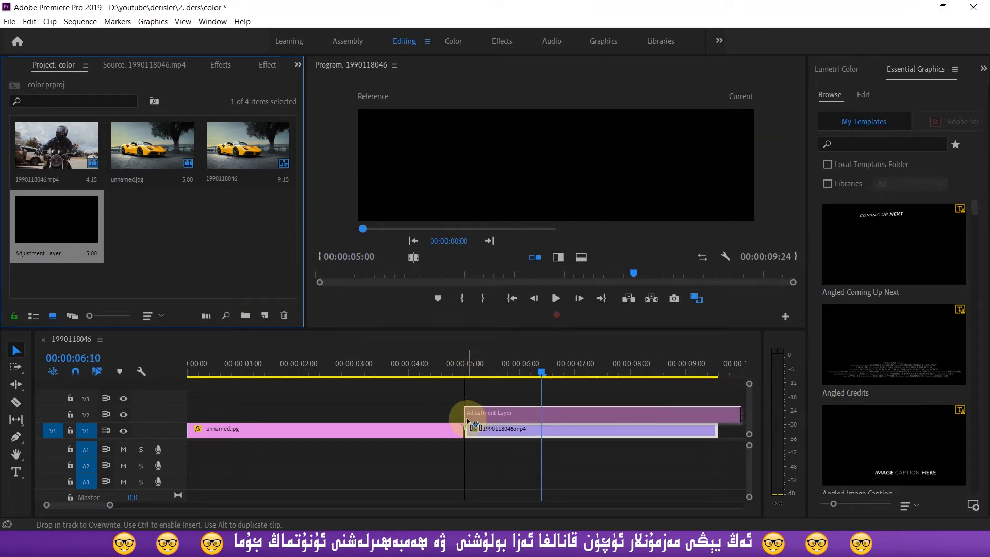
pyautogui.scroll(-2, 506, 436)
pyautogui.moveTo(603, 413); pyautogui.dragTo(583, 413)
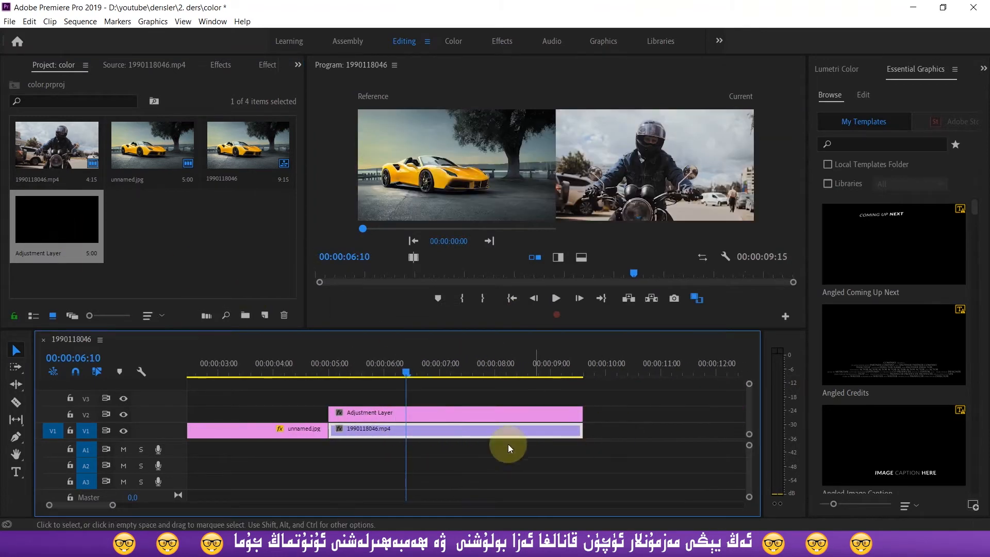
# Apply Lumetri Color Match with Face Detection to the adjustment layer, using the car image as reference
pyautogui.click(424, 415)
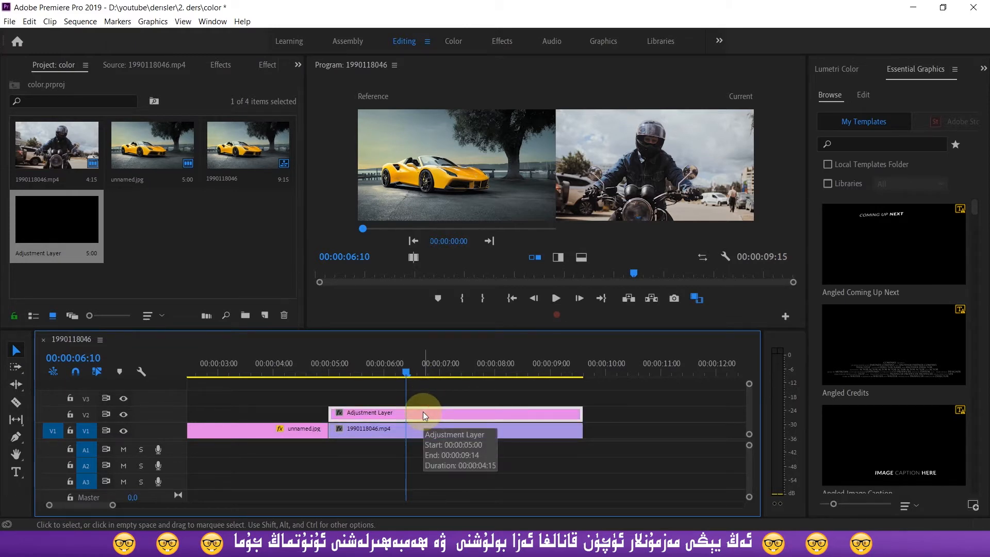
pyautogui.click(831, 70)
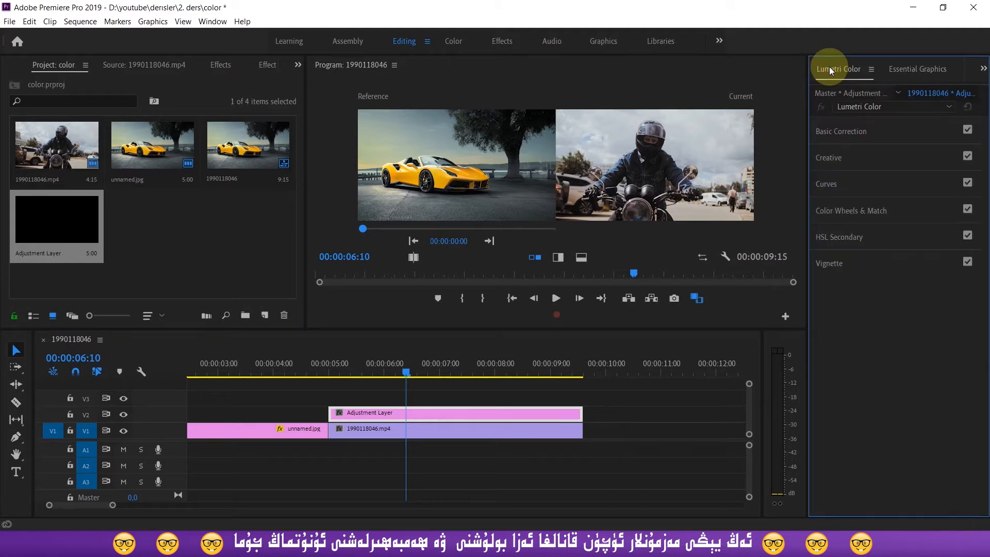
pyautogui.click(837, 216)
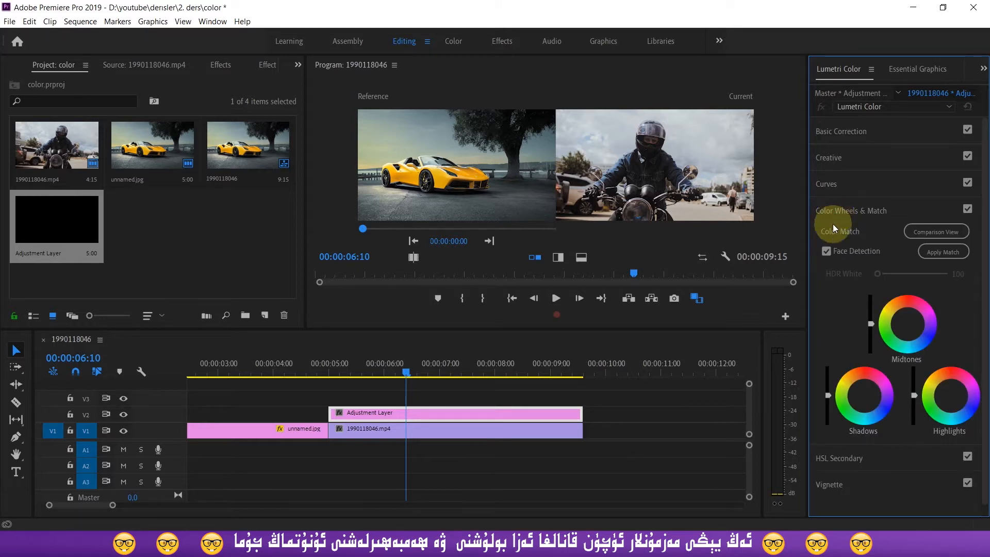
pyautogui.click(934, 253)
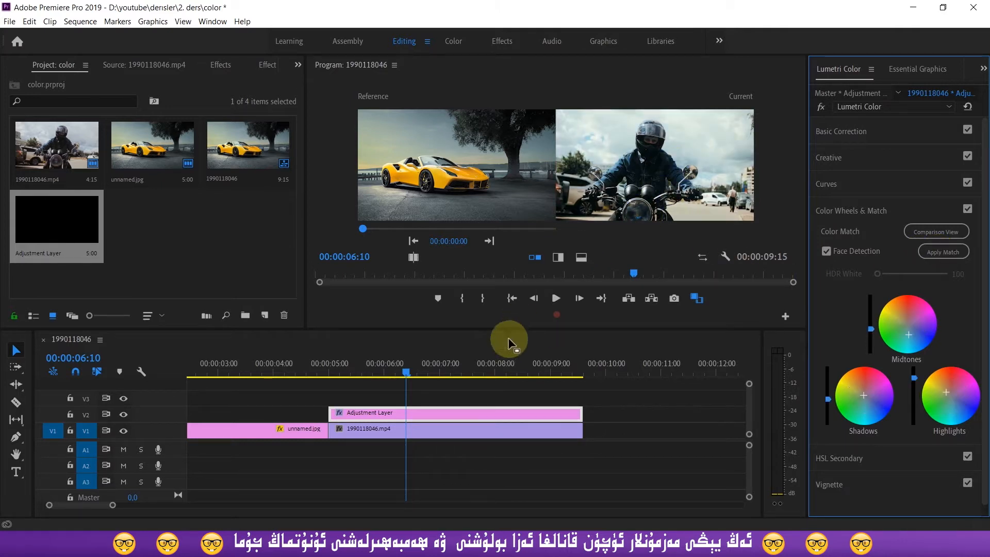
# Enlarge the comparison view and shift the colour wheels: shadows slightly toward orange, midtones toward cyan, highlights toward orange-red
pyautogui.moveTo(493, 330); pyautogui.dragTo(491, 365)
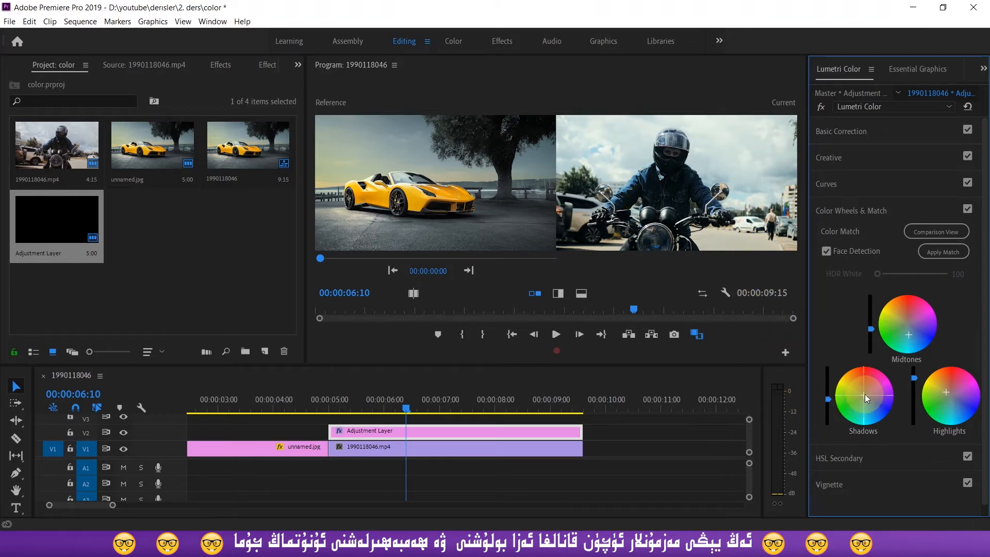
pyautogui.moveTo(864, 395); pyautogui.dragTo(863, 392)
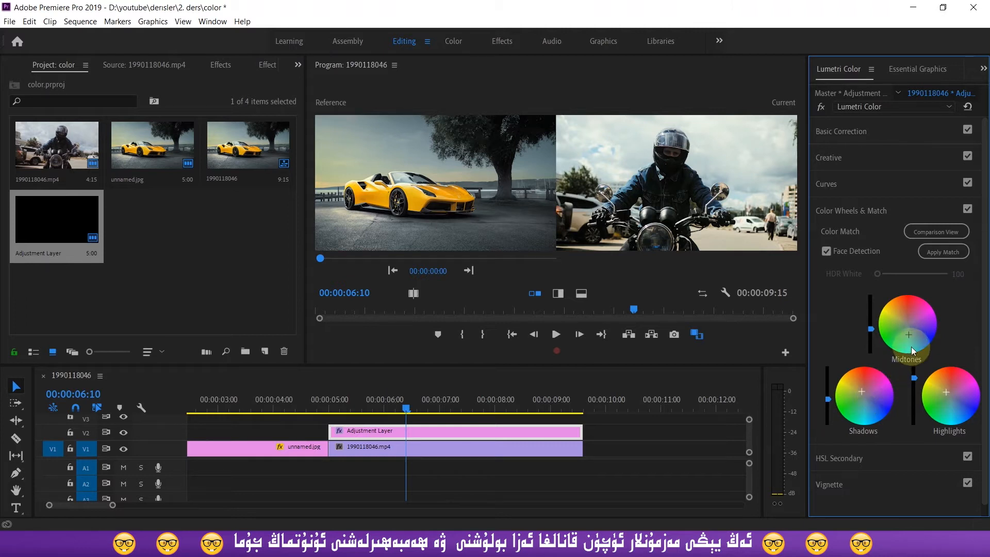
pyautogui.moveTo(911, 345); pyautogui.dragTo(911, 341)
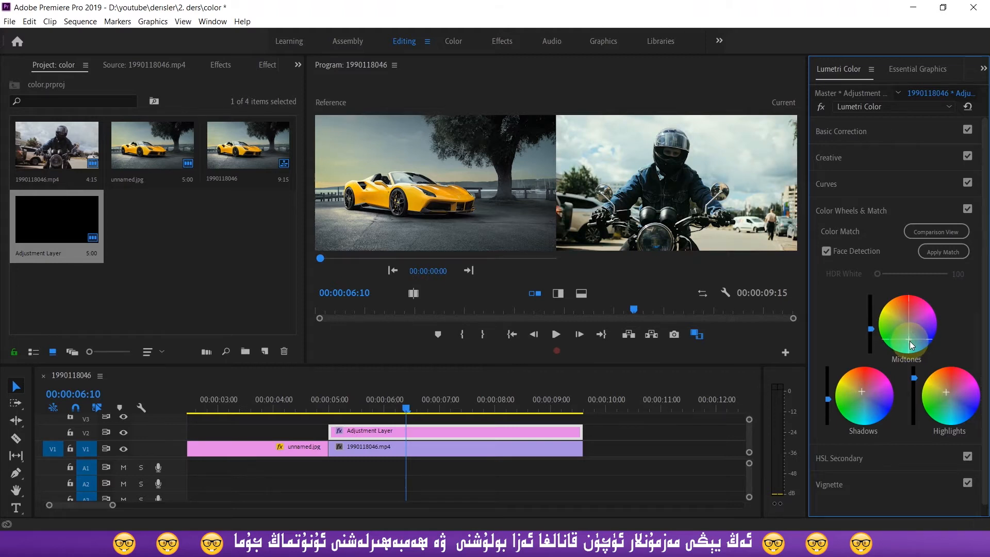
pyautogui.moveTo(910, 341); pyautogui.dragTo(909, 340)
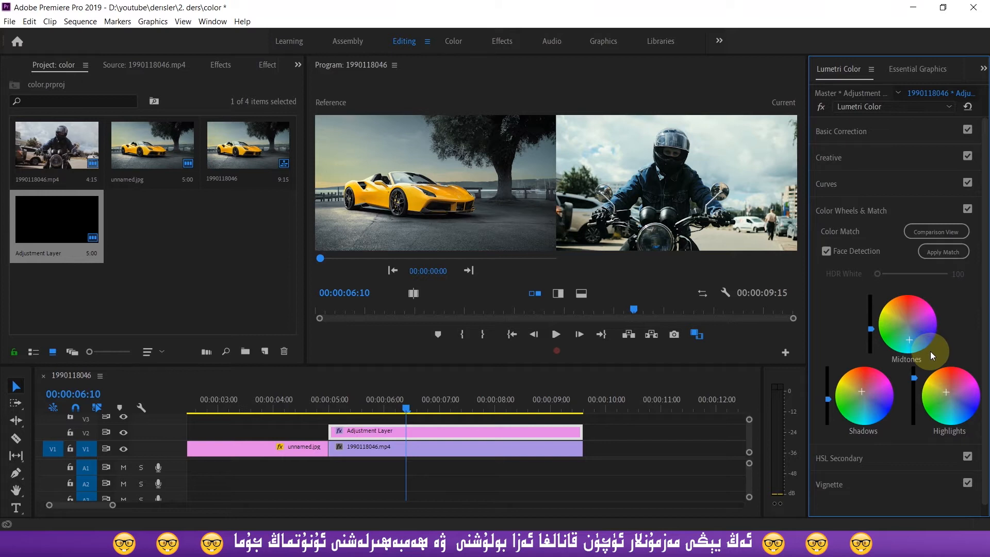
pyautogui.moveTo(945, 378); pyautogui.dragTo(944, 379)
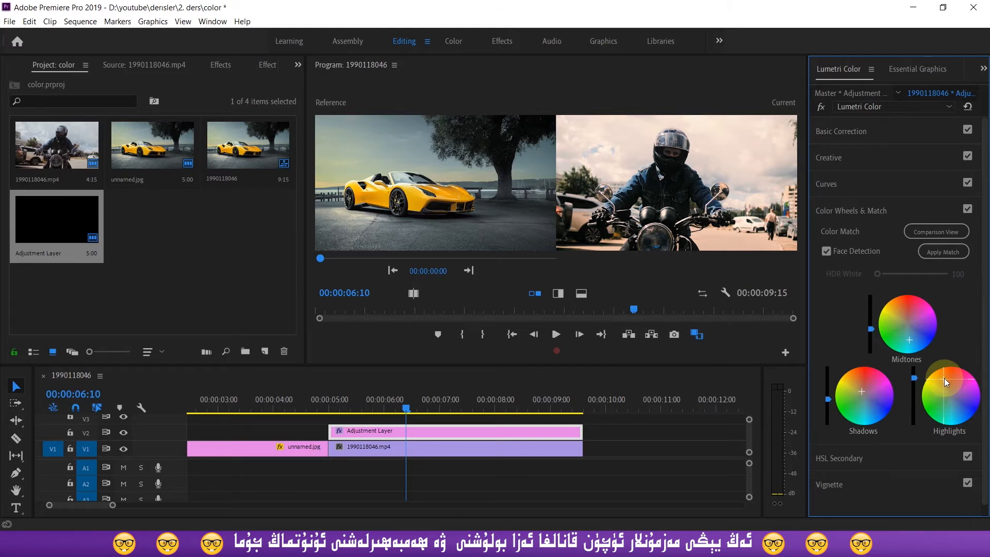
pyautogui.click(869, 330)
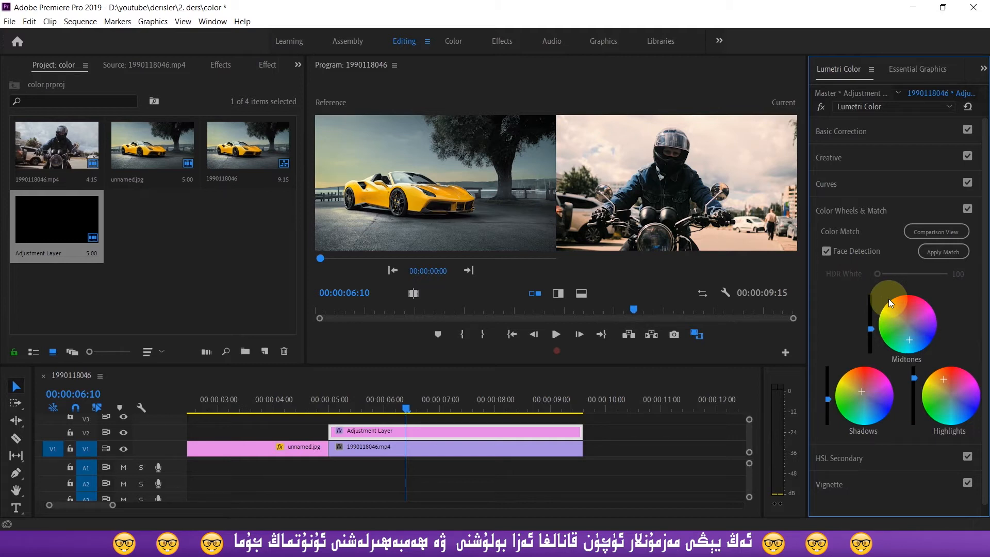
pyautogui.click(825, 211)
# Add a midpoint and a lower-quarter point to the white RGB curve and raise the midpoint slightly above the diagonal
pyautogui.click(823, 185)
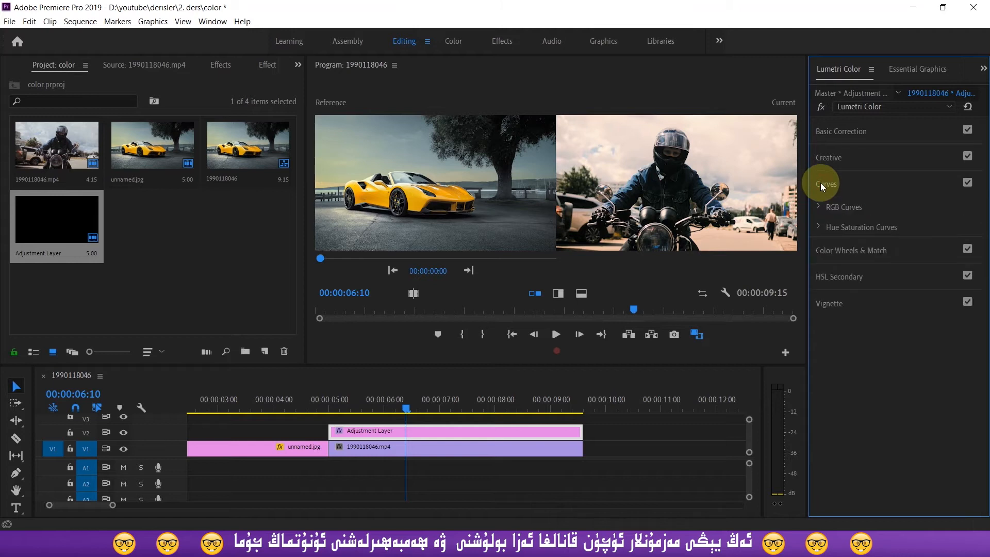
pyautogui.click(819, 207)
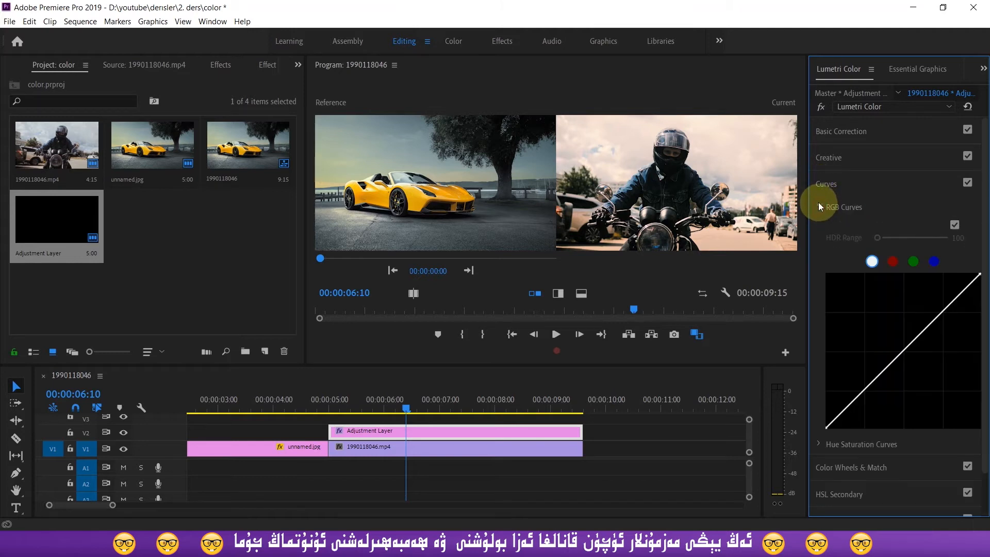
pyautogui.click(902, 348)
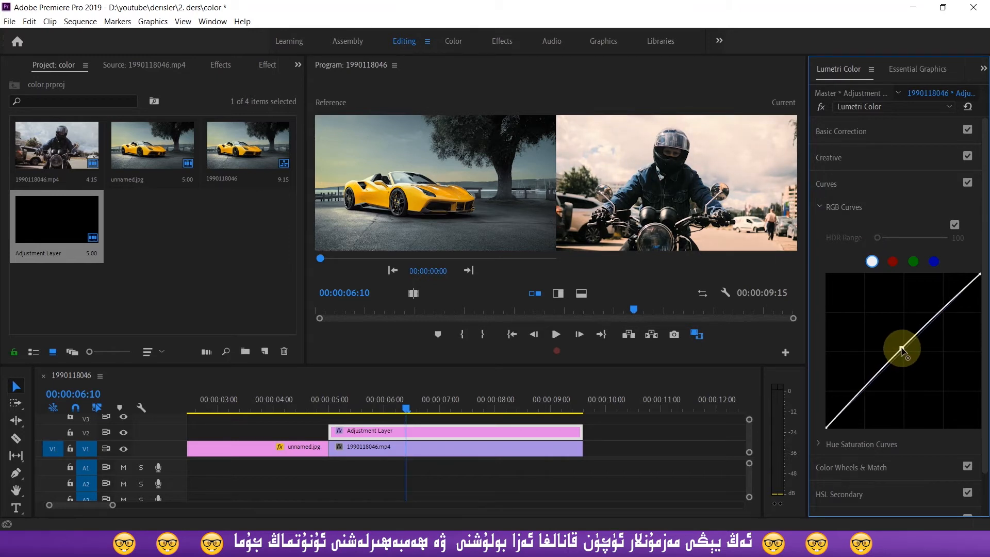
pyautogui.click(862, 390)
pyautogui.moveTo(862, 391); pyautogui.dragTo(864, 391)
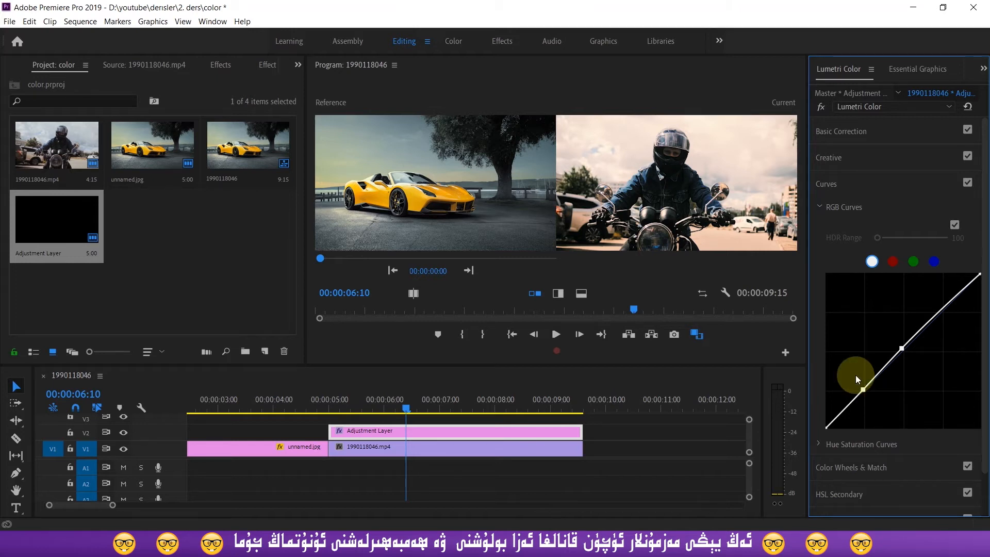
pyautogui.click(902, 349)
pyautogui.moveTo(902, 350); pyautogui.dragTo(901, 348)
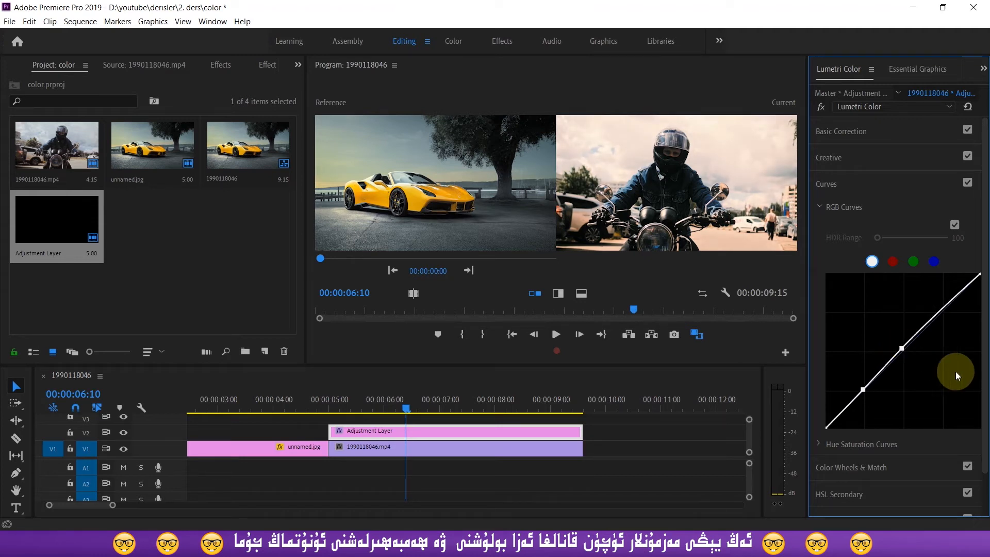
pyautogui.click(821, 206)
# In Basic Correction, set Temperature to 25 and Contrast to 20
pyautogui.click(852, 131)
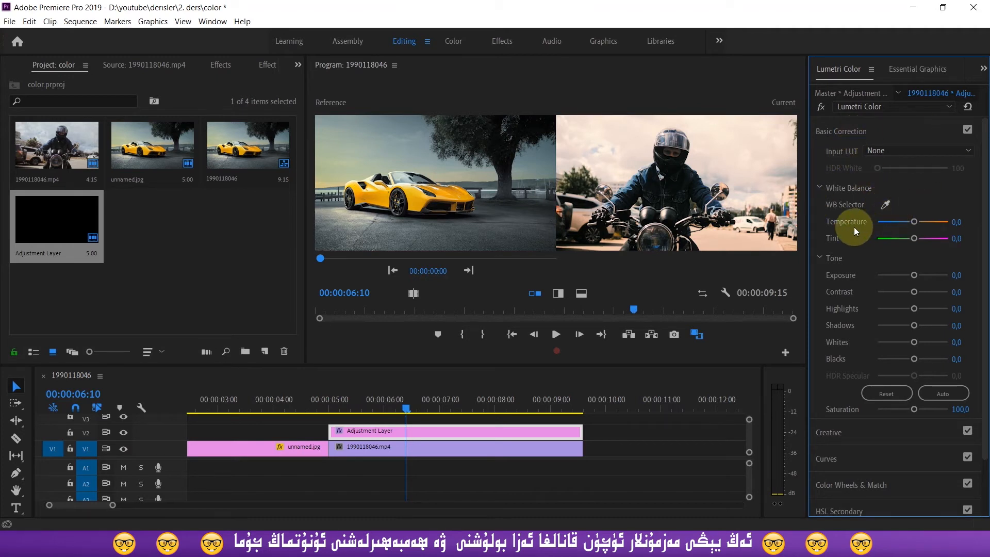
pyautogui.click(963, 221)
pyautogui.write('25')
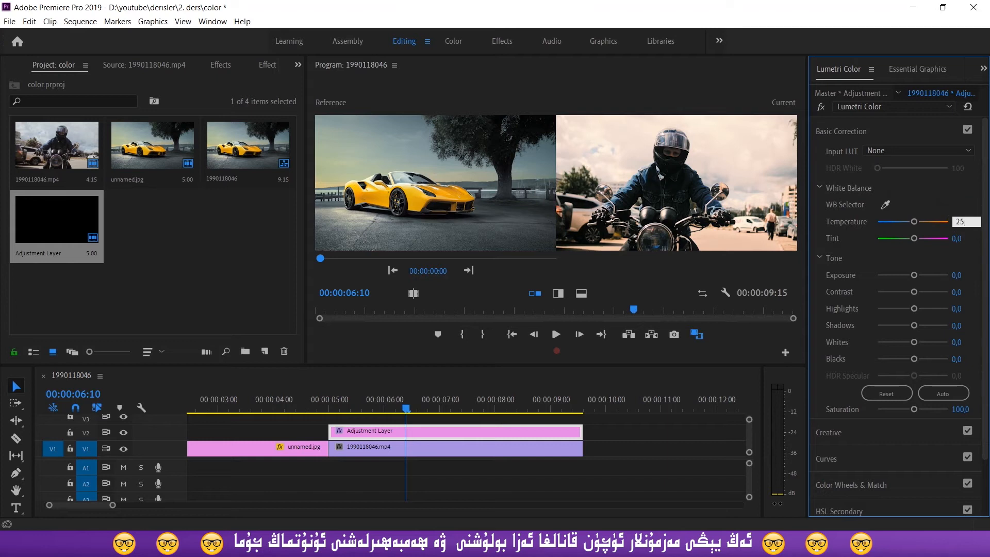
pyautogui.press('Return')
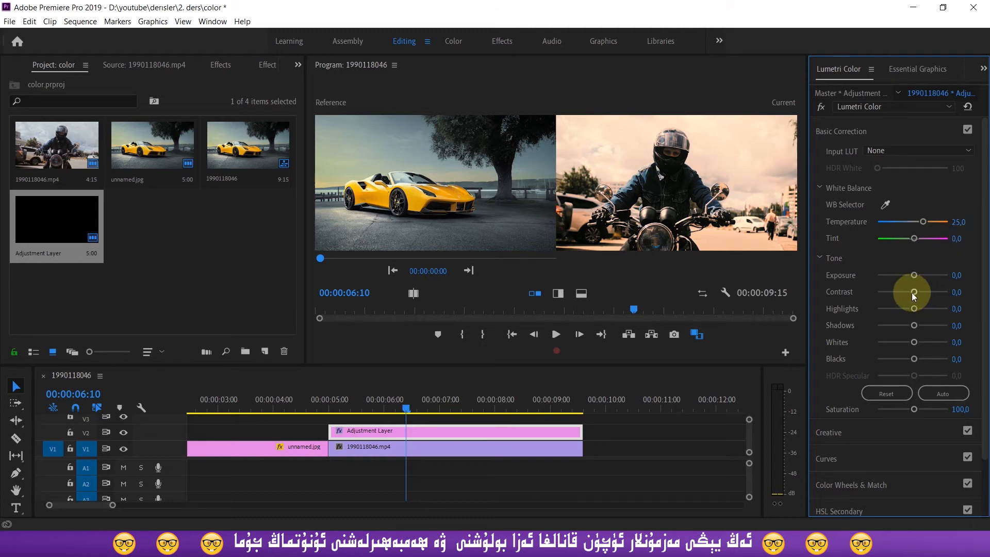
pyautogui.click(956, 295)
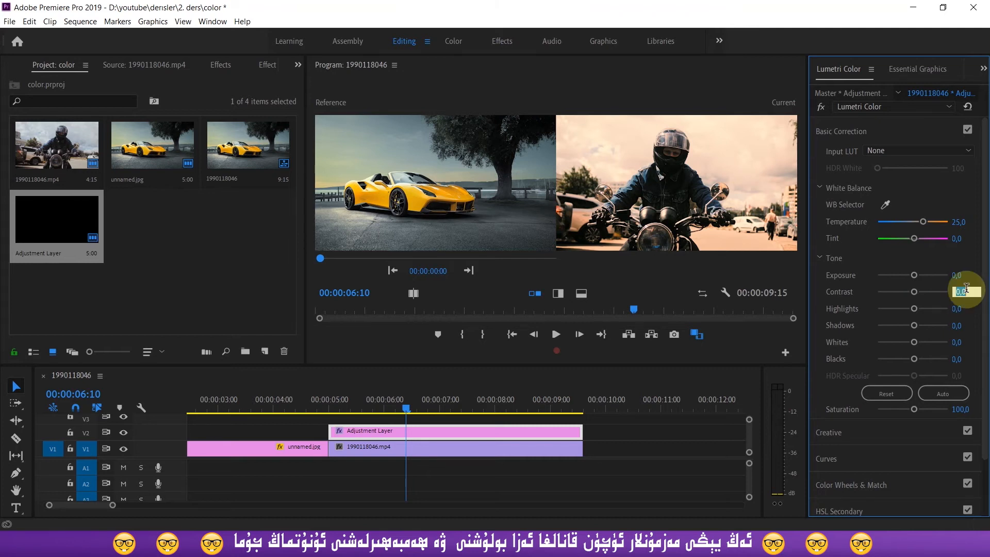
pyautogui.write('20')
pyautogui.press('Return')
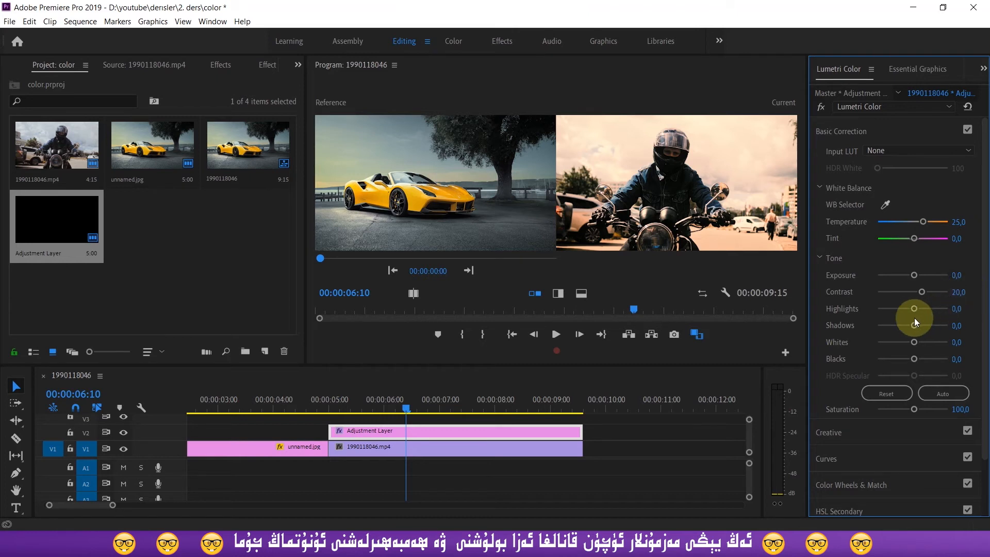
# Set the Basic Correction Highlights to -52,7 and Blacks to 30
pyautogui.click(963, 309)
pyautogui.press('BackSpace')
pyautogui.write('-52,7')
pyautogui.press('Return')
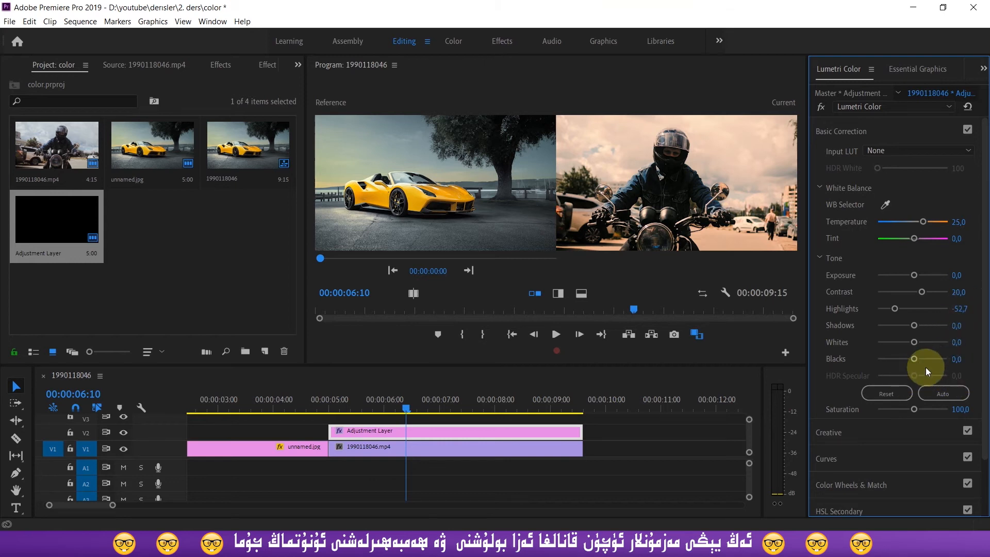
pyautogui.click(964, 358)
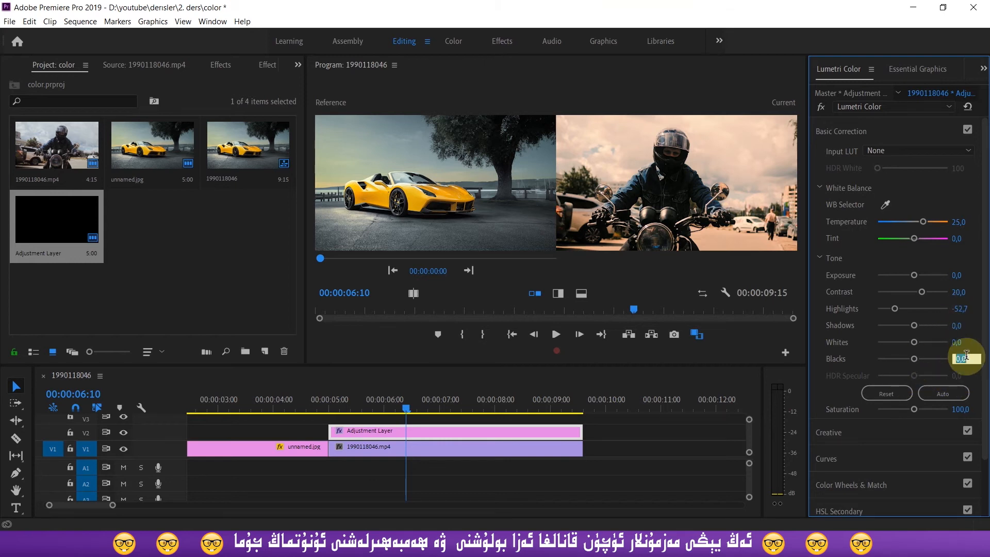
pyautogui.write('30')
pyautogui.click(967, 360)
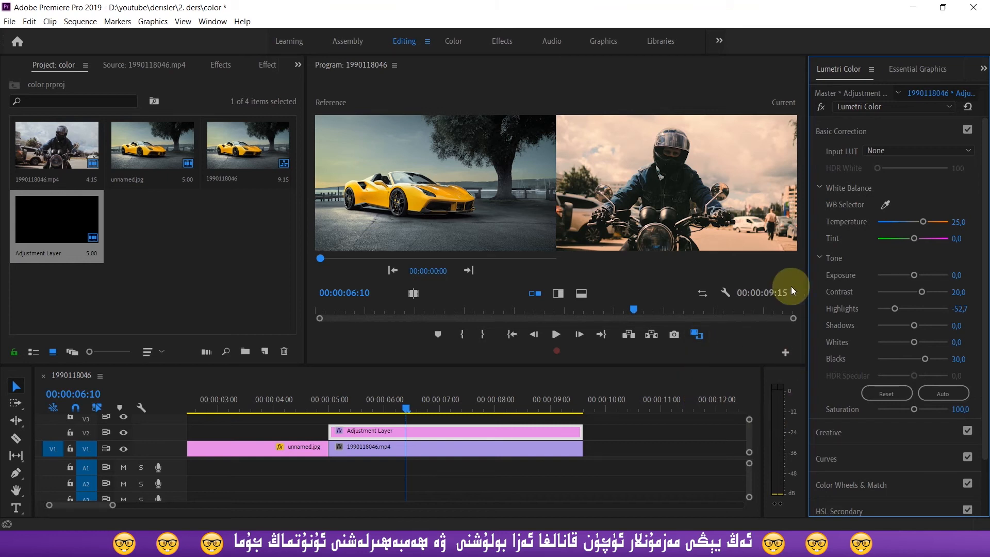
# Switch the adjustment layer's Lumetri Color effect off and on twice to compare the motorcycle clip before and after grading
pyautogui.click(821, 109)
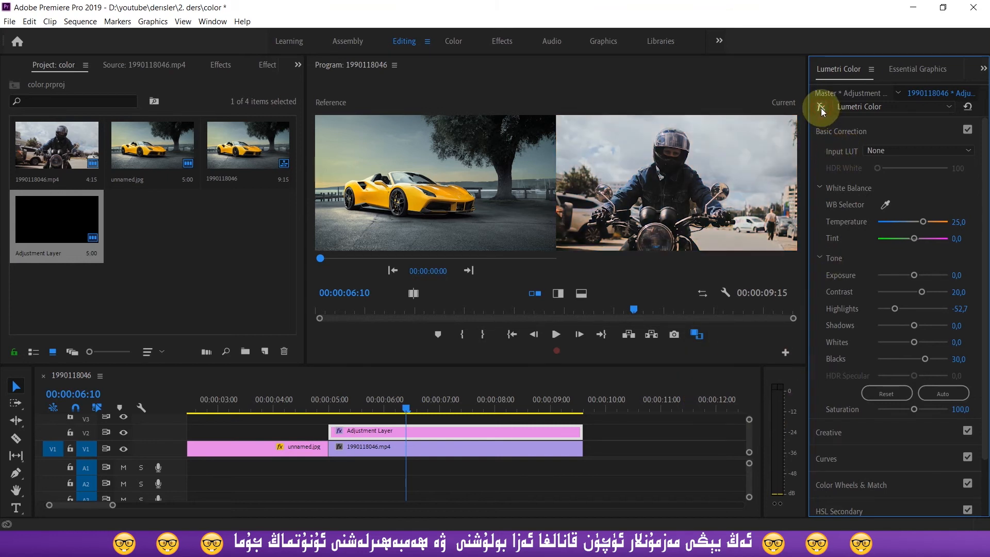
pyautogui.click(822, 109)
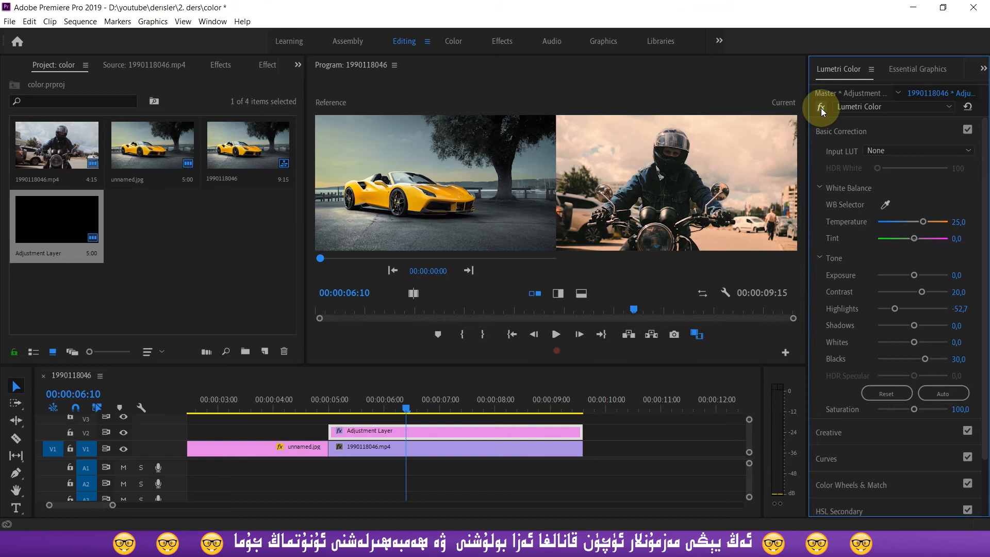
pyautogui.click(822, 109)
pyautogui.click(822, 109)
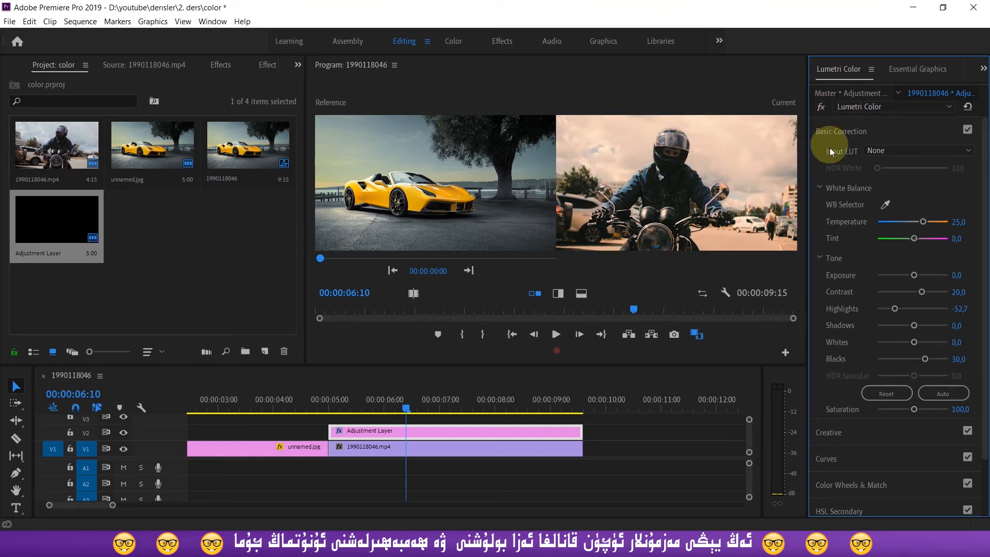
# Raise the white RGB curve's midpoint slightly further above the diagonal and nudge its lower-quarter point slightly up along the curve
pyautogui.click(827, 132)
pyautogui.click(825, 185)
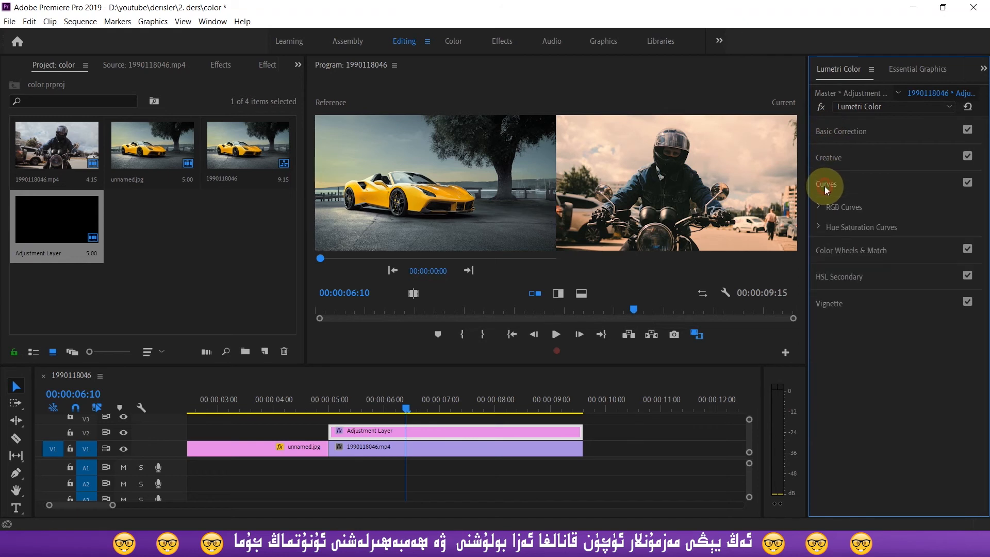
pyautogui.click(820, 208)
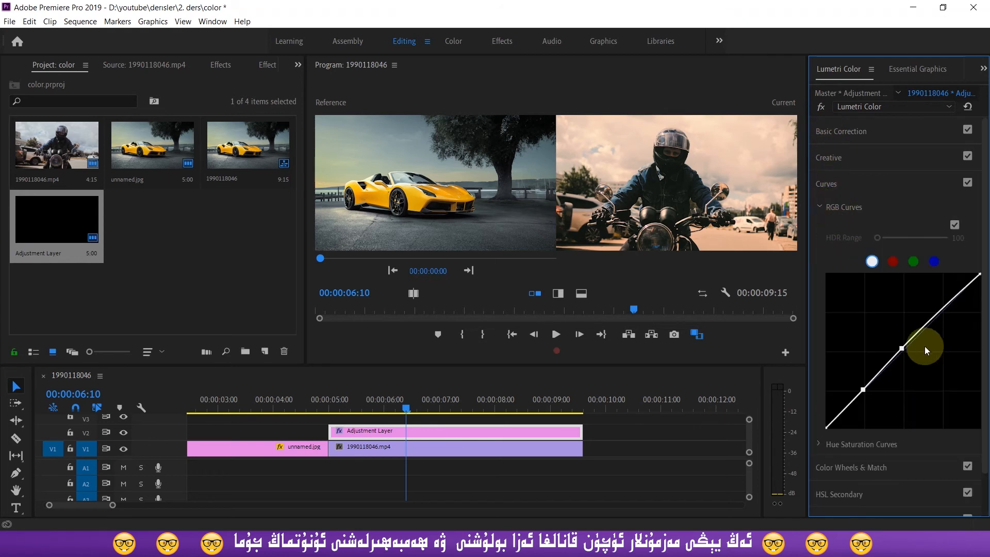
pyautogui.moveTo(902, 349); pyautogui.dragTo(902, 350)
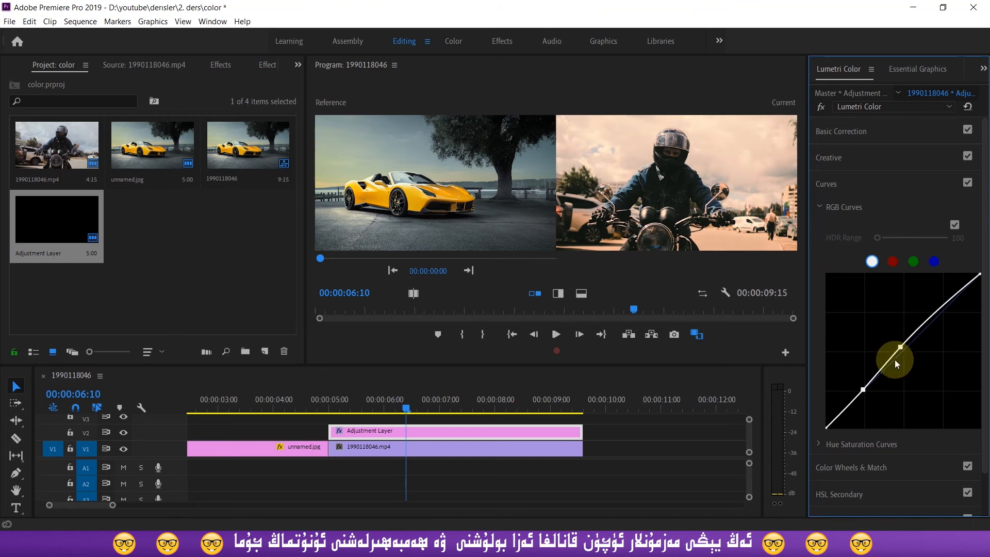
pyautogui.click(863, 391)
pyautogui.moveTo(866, 390); pyautogui.dragTo(865, 392)
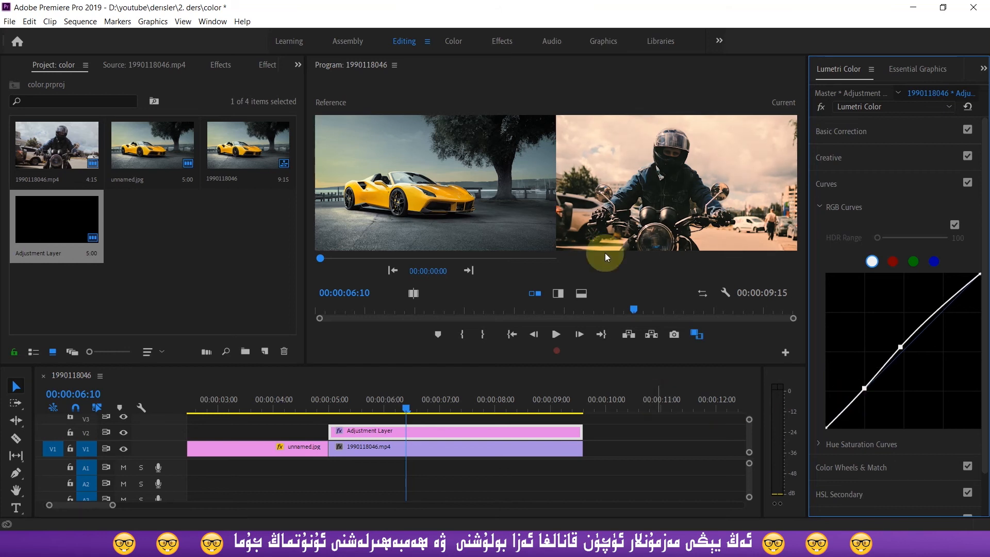
pyautogui.click(716, 227)
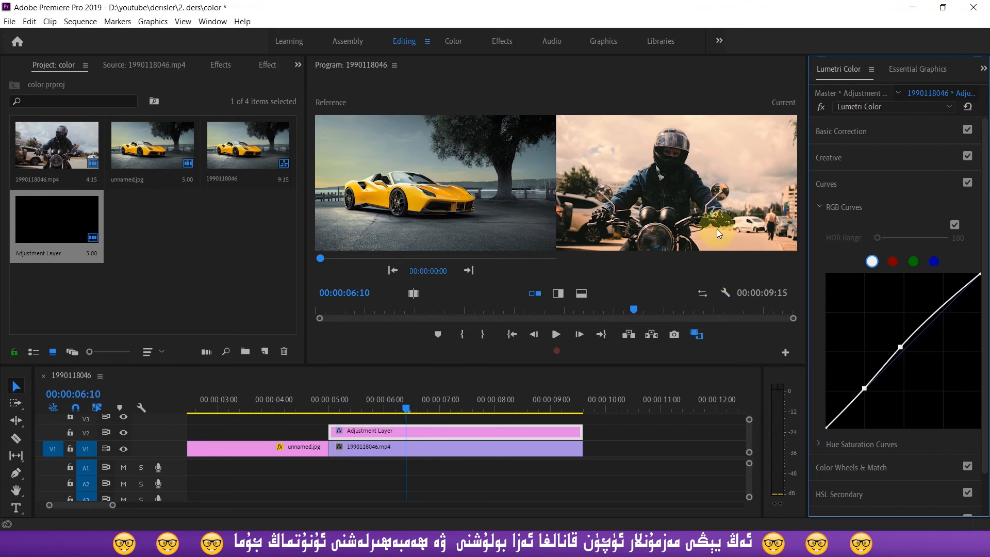
# Delete the unnamed.jpg car image from track V1 and close the gap left before the motorcycle clip
pyautogui.click(408, 408)
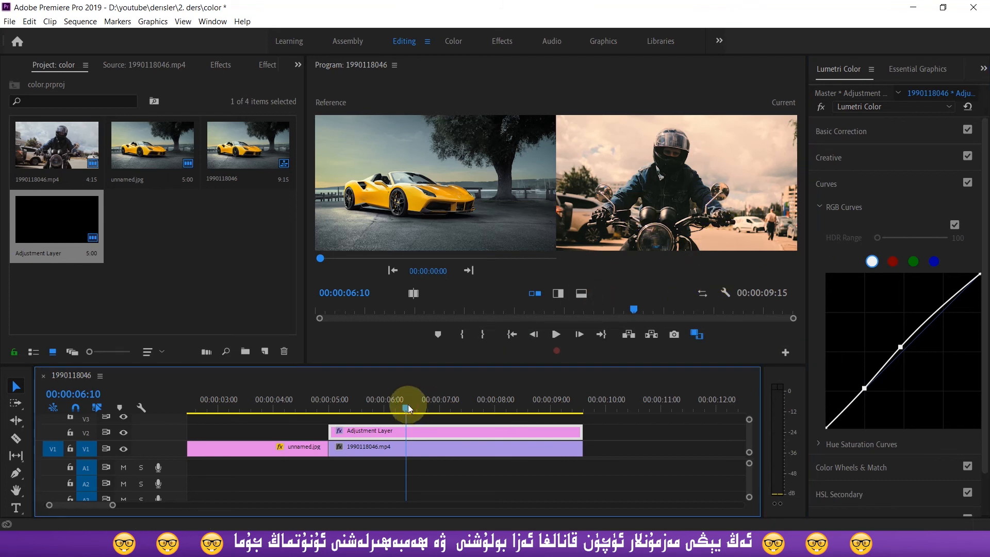
pyautogui.click(278, 446)
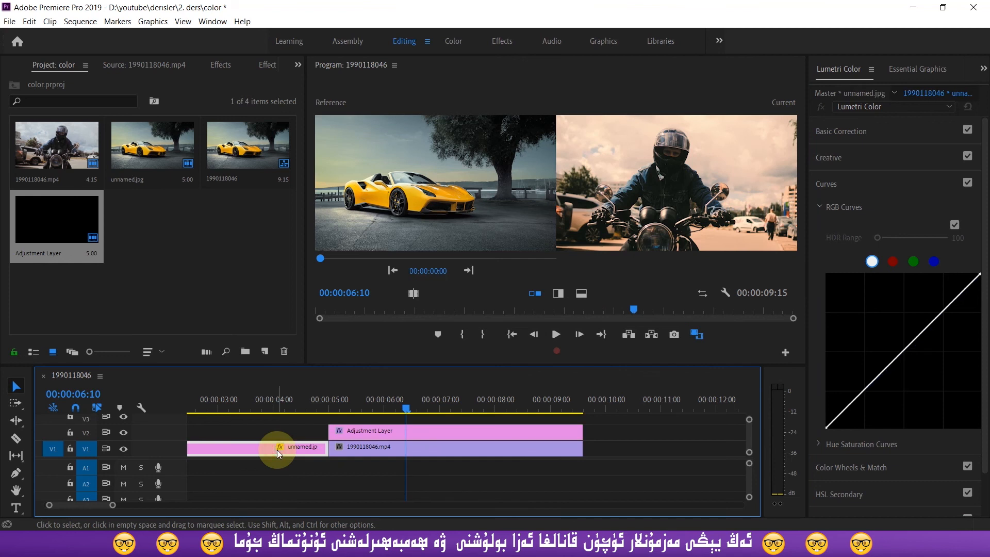
pyautogui.press('Delete')
pyautogui.click(284, 446)
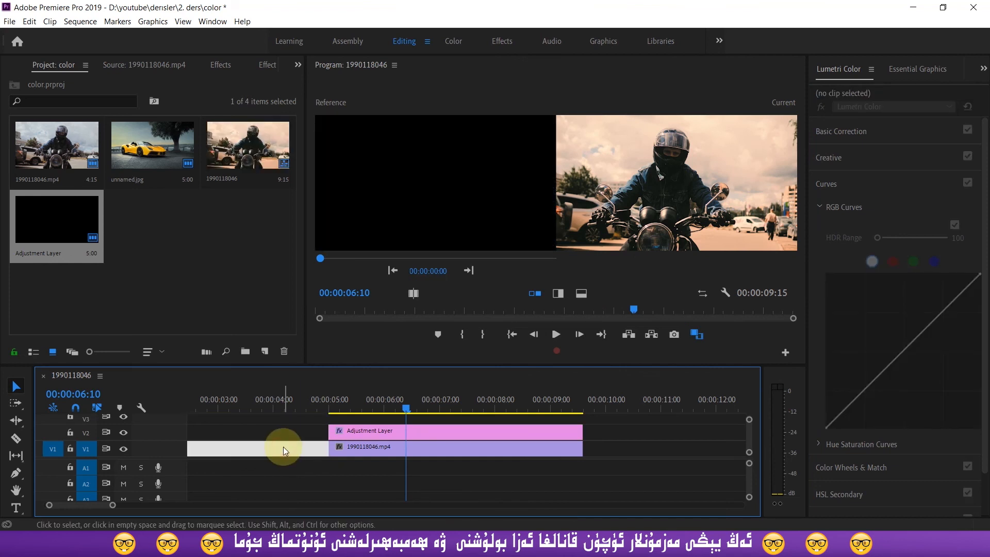
pyautogui.press('Delete')
# Move the playhead to 00:00:03:01 and turn off Comparison View to show only the graded motorcycle clip
pyautogui.click(221, 406)
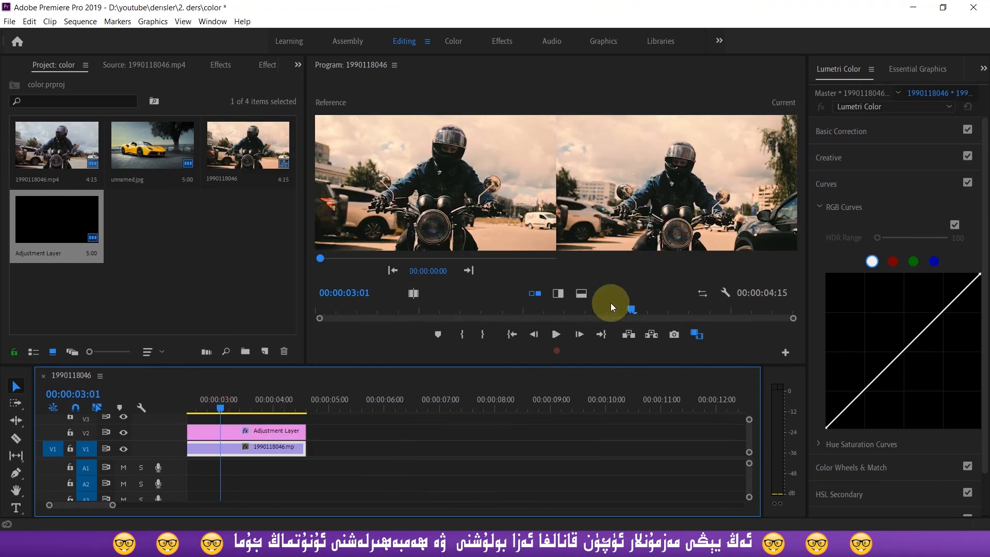
pyautogui.click(702, 334)
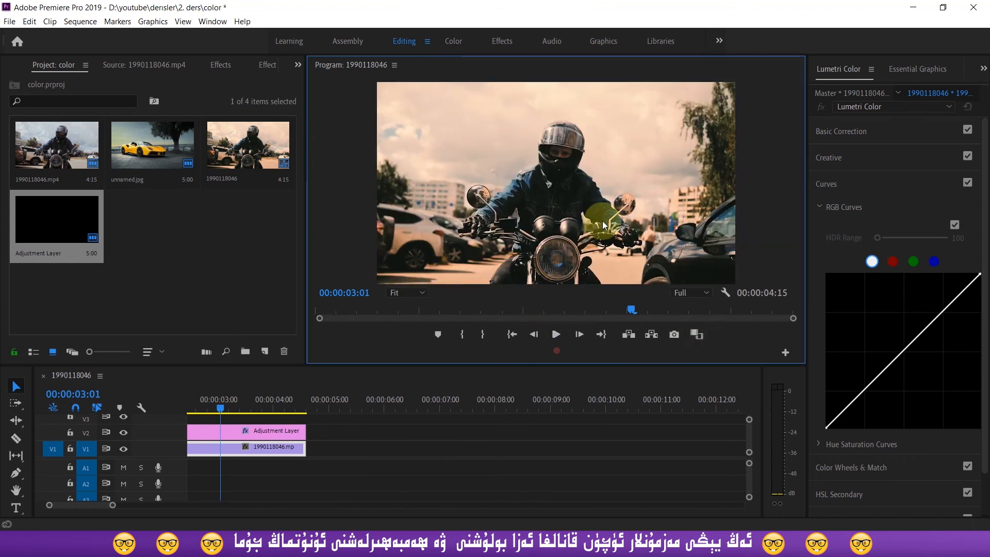